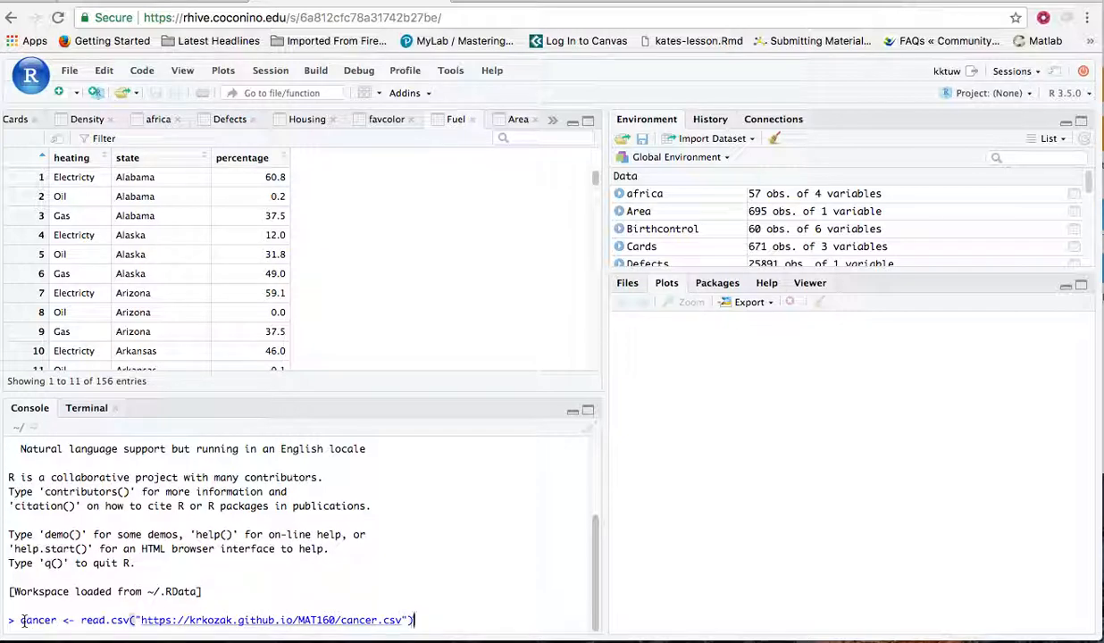
click(27, 620)
key(BackSpace)
text(C)
key(Return)
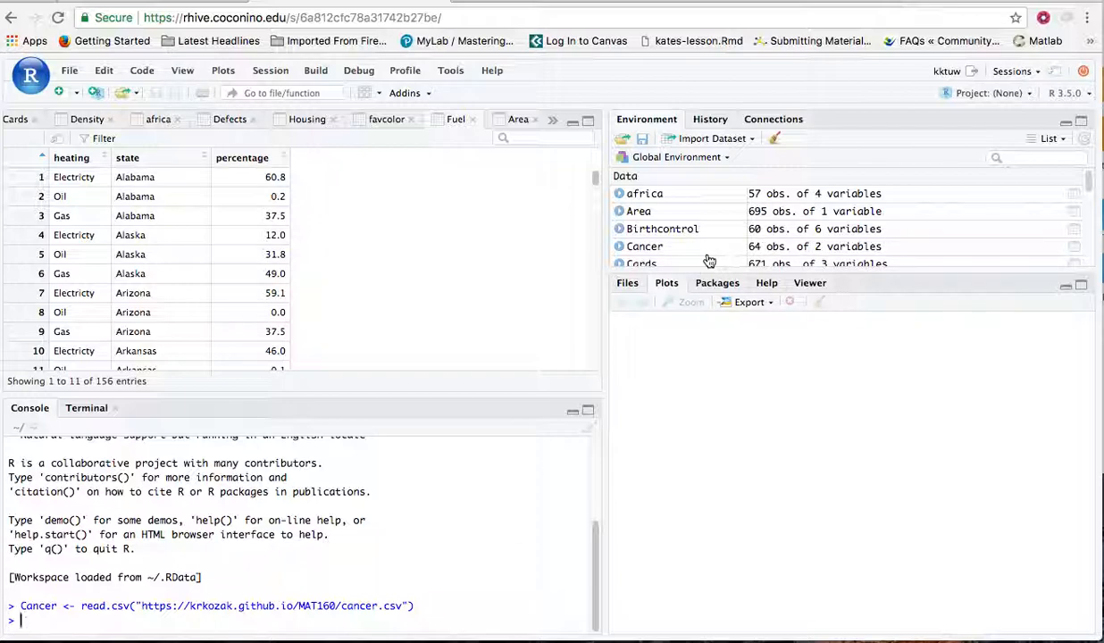
View the Cancer data frame and look through its survival and organ values down to the Breast rows
click(661, 251)
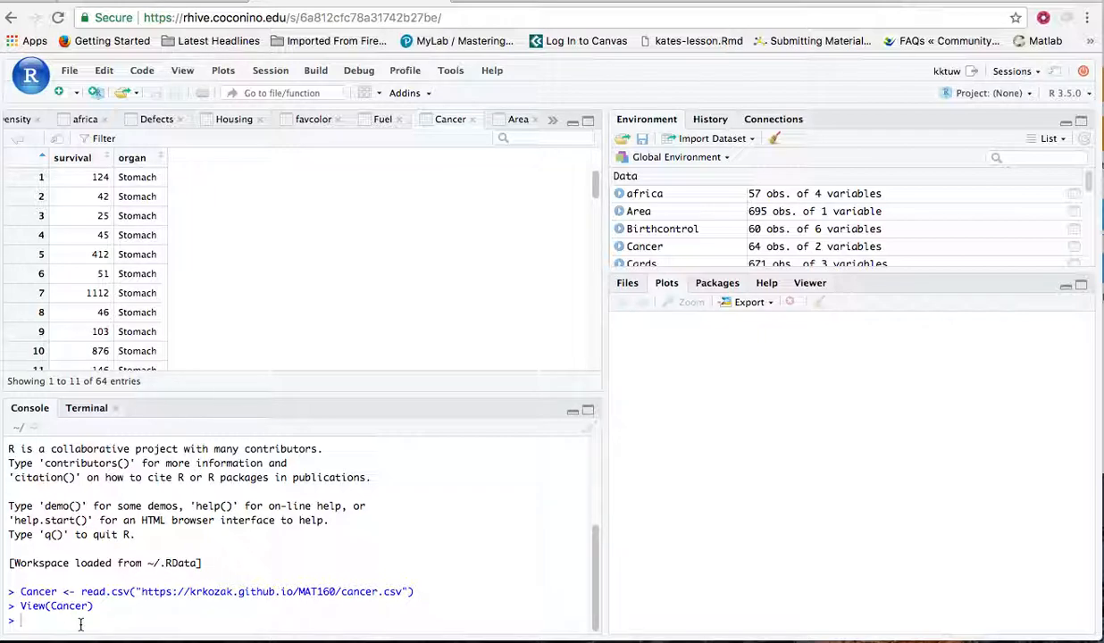
scroll(96, 284, down, 6)
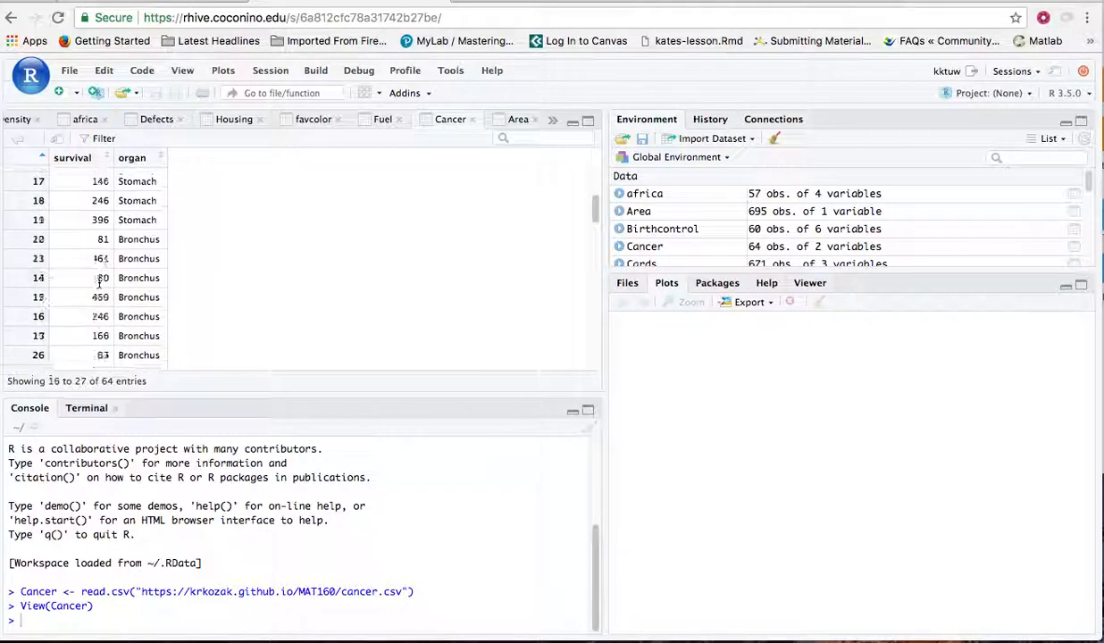
scroll(99, 286, down, 5)
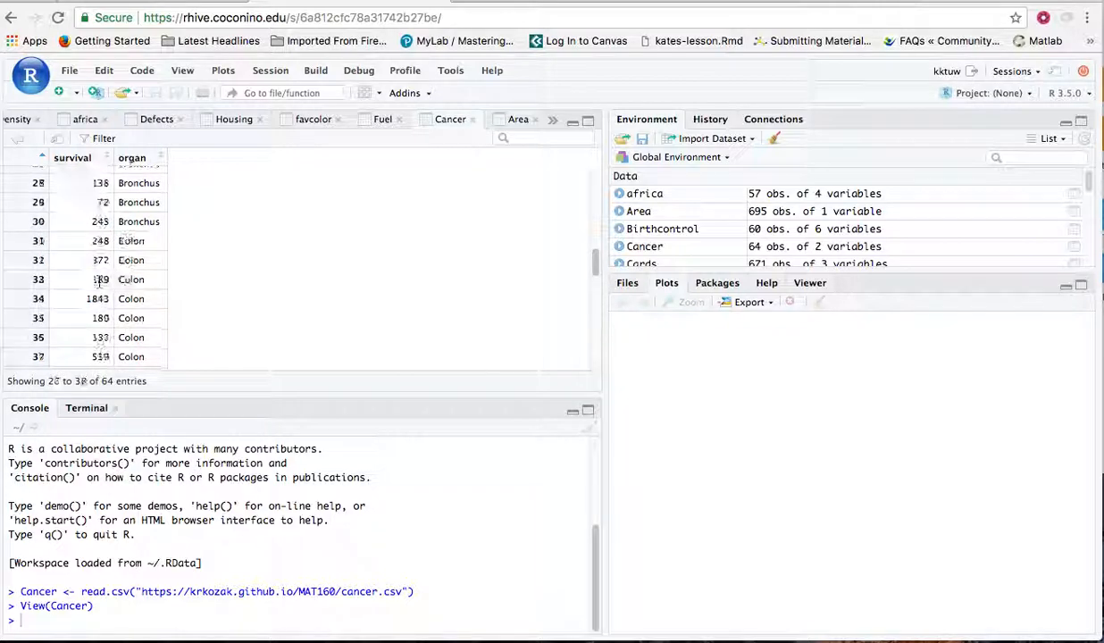
scroll(99, 284, down, 6)
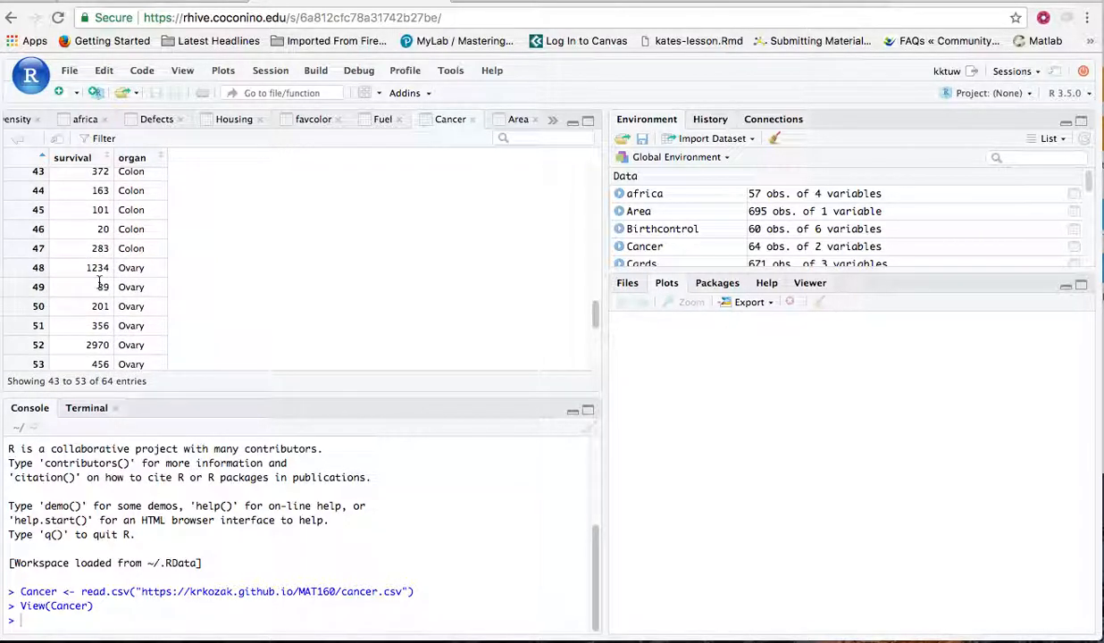
scroll(99, 284, down, 2)
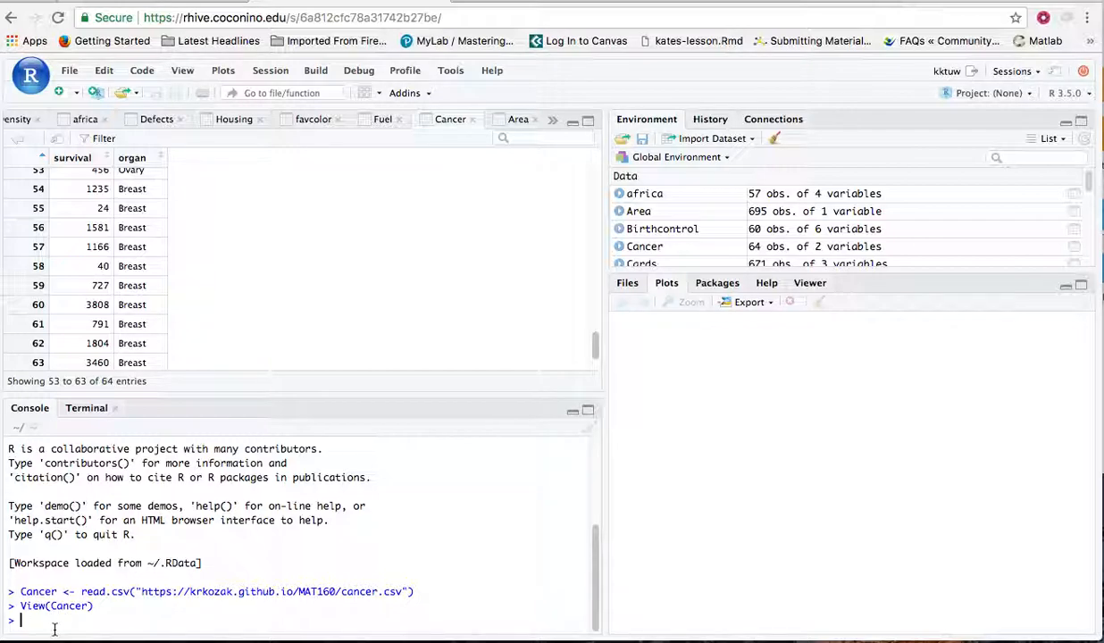
Create a Breast data frame from the Cancer rows whose organ equals "Breast" by running Breast<-Cancer[Cancer$organ=="Breast",]
text(Breast<-Cance)
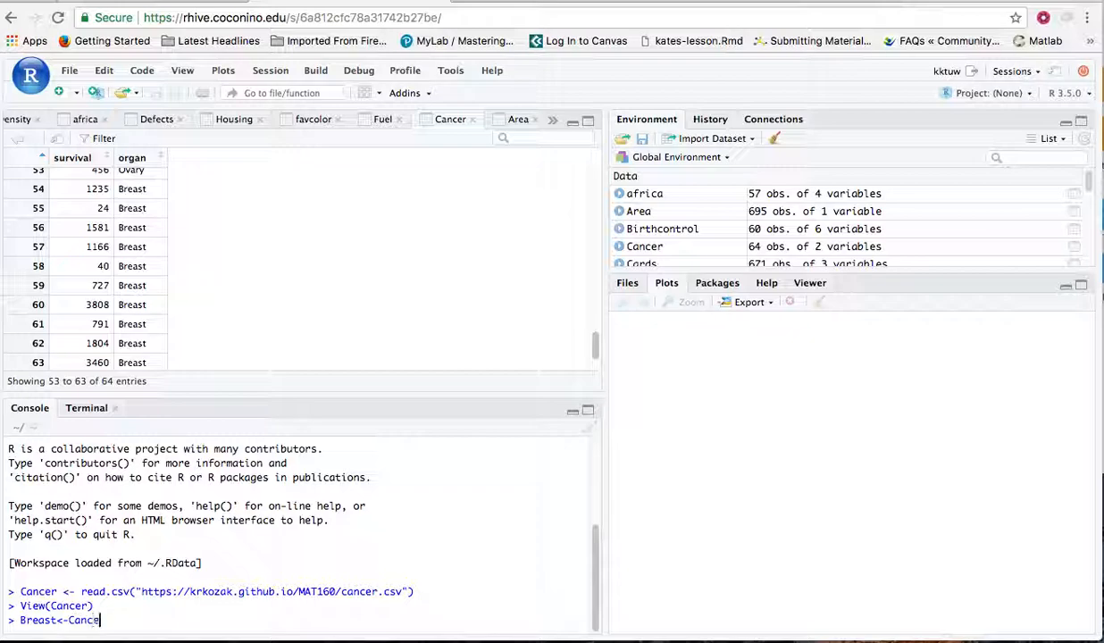
text(r[Cancer$)
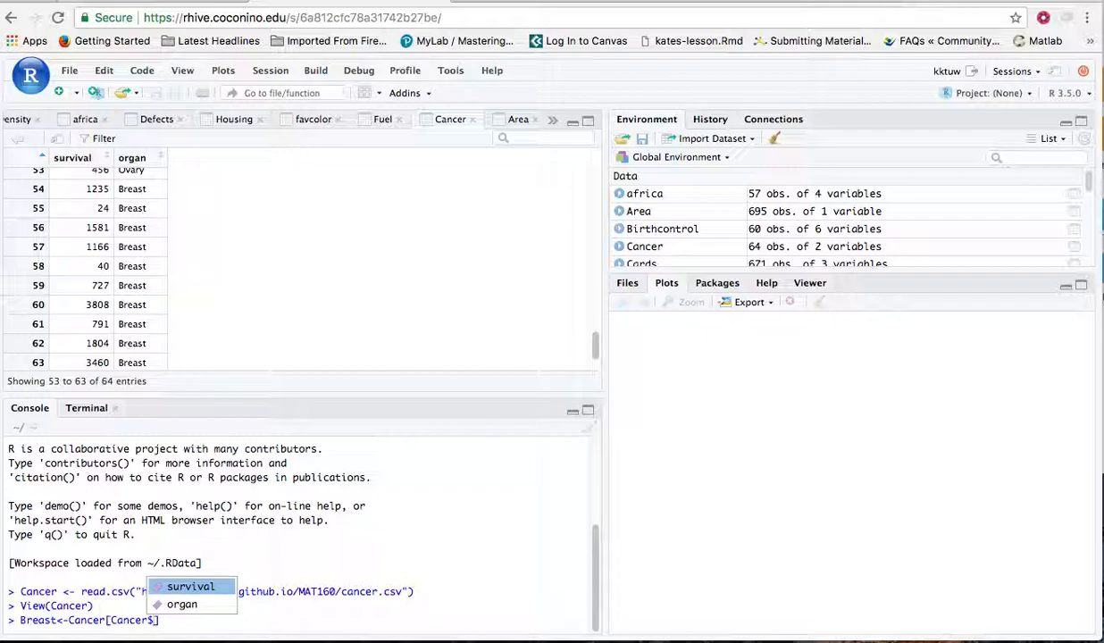
key(Down)
key(Return)
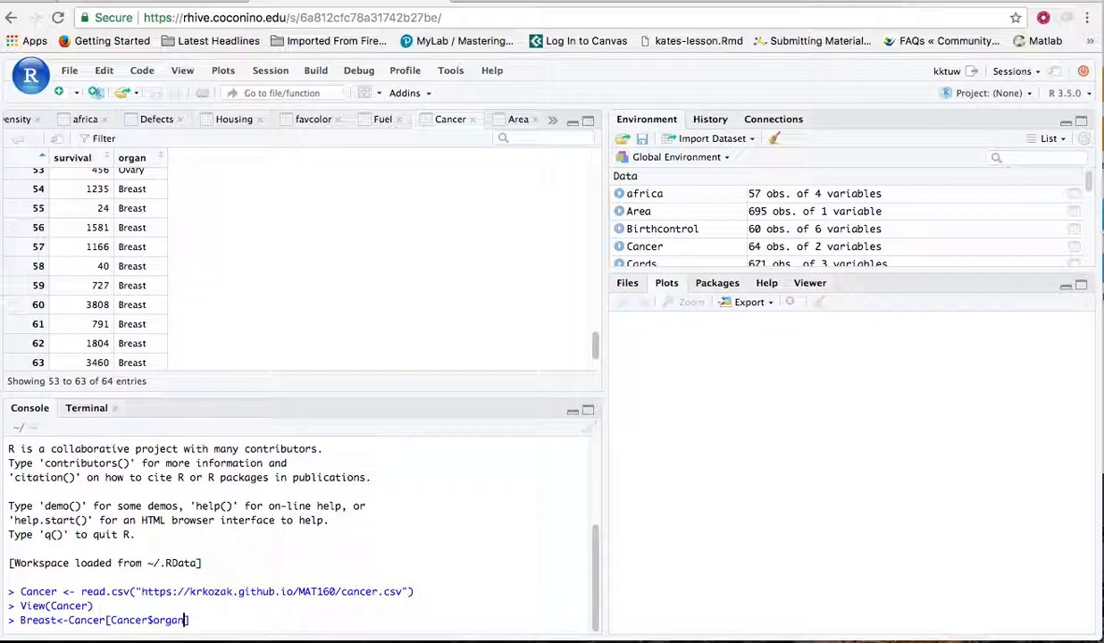
text(=)
text(=)
text(""])
text(Breast)
key(Right)
text(,)
key(Return)
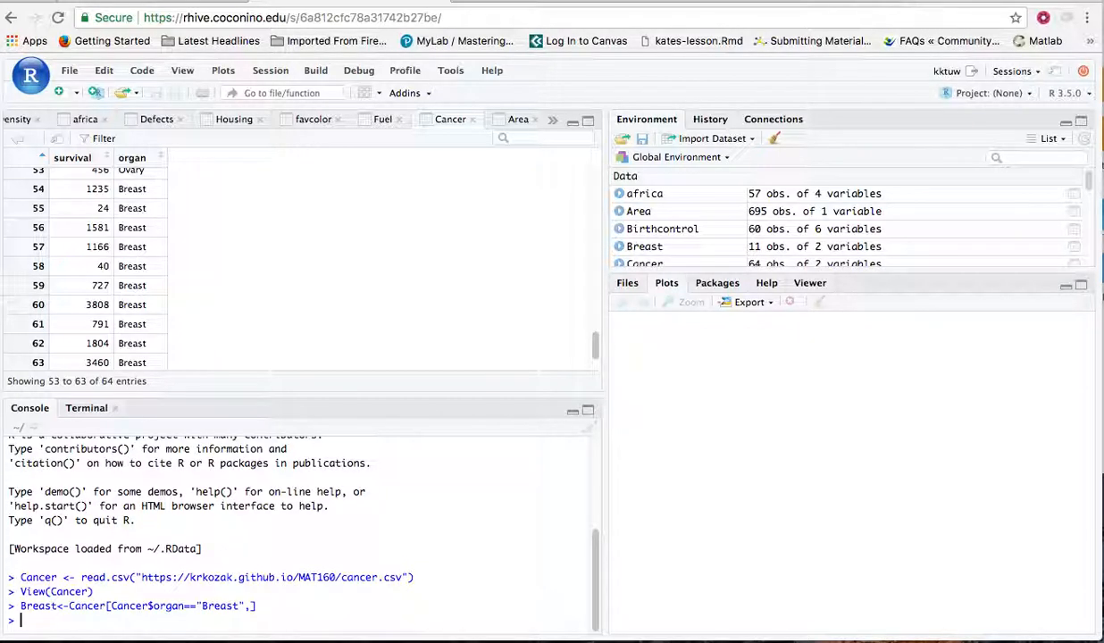
View the Breast data frame and check the rows it contains
click(660, 253)
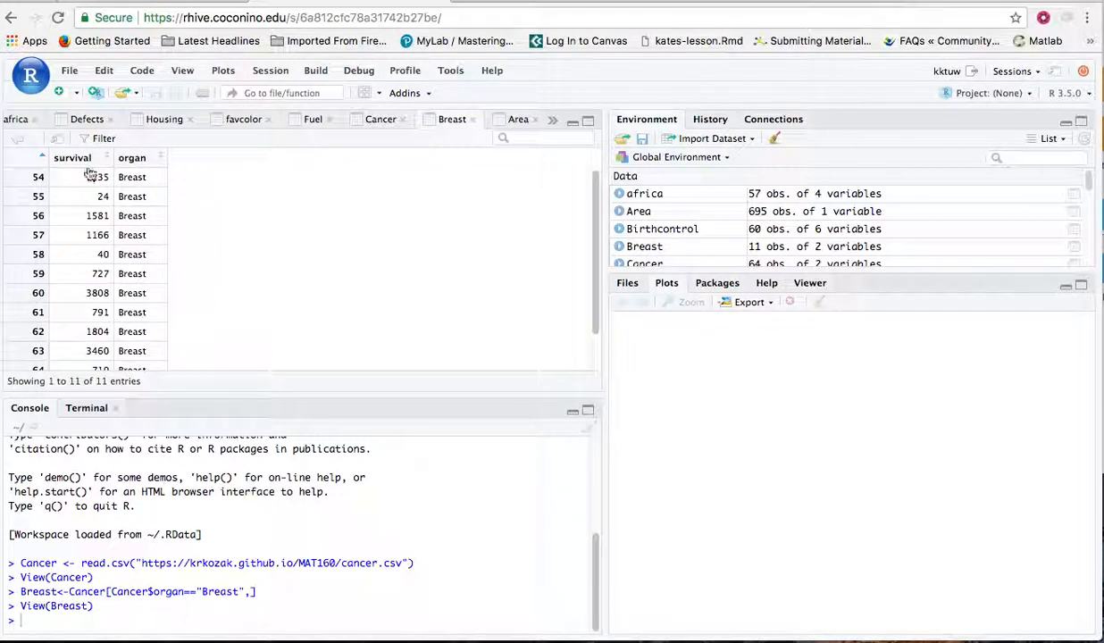
scroll(141, 310, down, 1)
scroll(140, 311, up, 1)
Try to plot a histogram of survival by piping Breast with %>% into gf_histogram(~survival)
text(Brest)
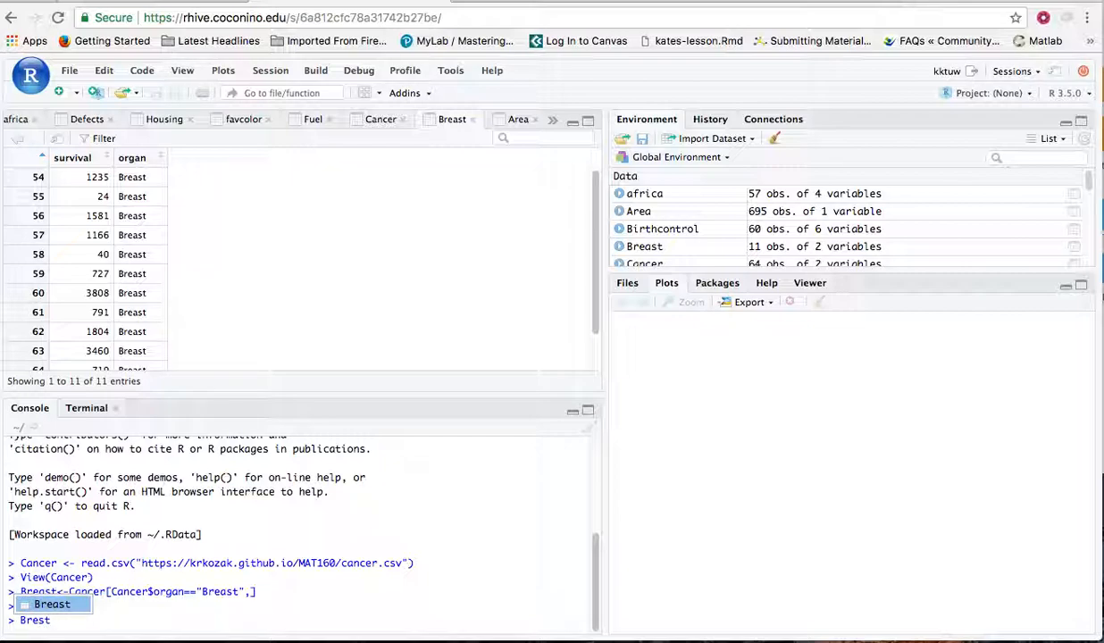
text(%>%)
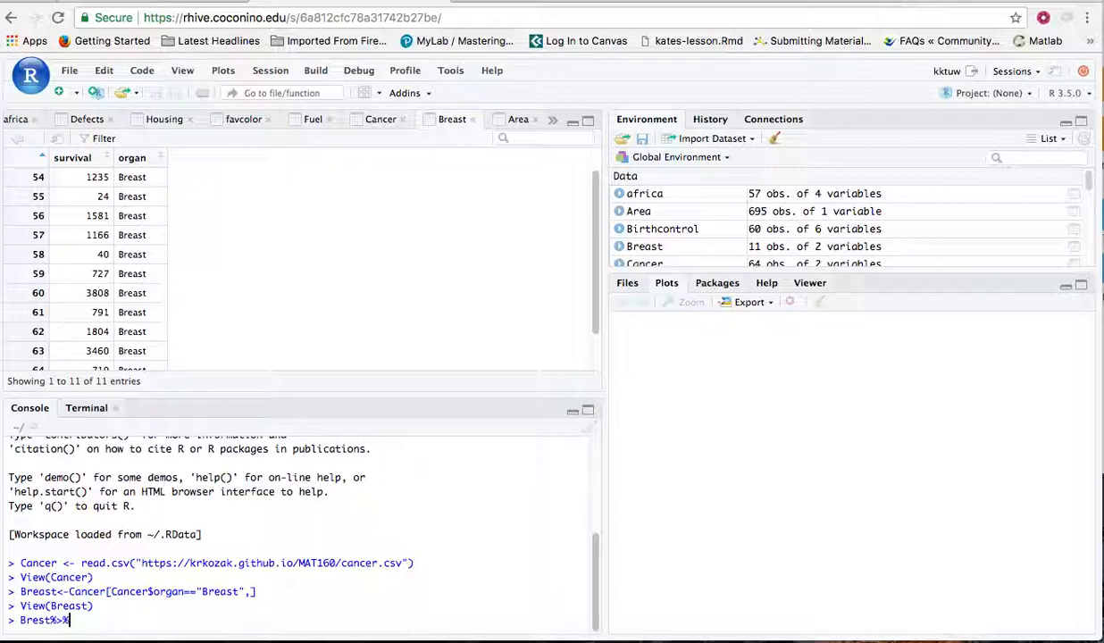
click(42, 620)
text(a)
click(76, 620)
key(Return)
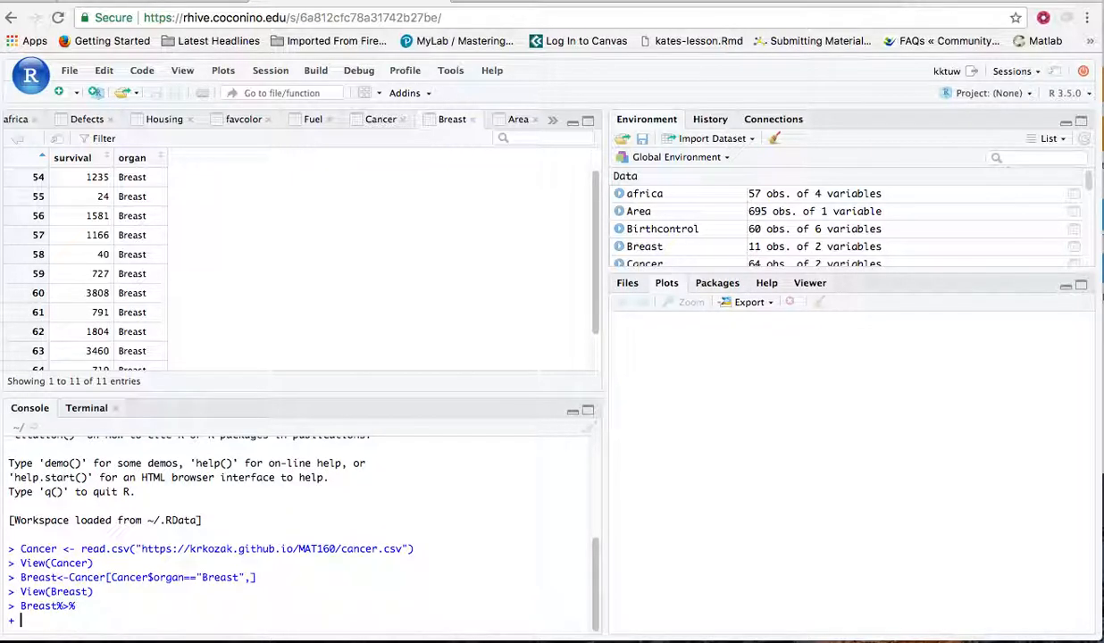
text(gf_histogram()
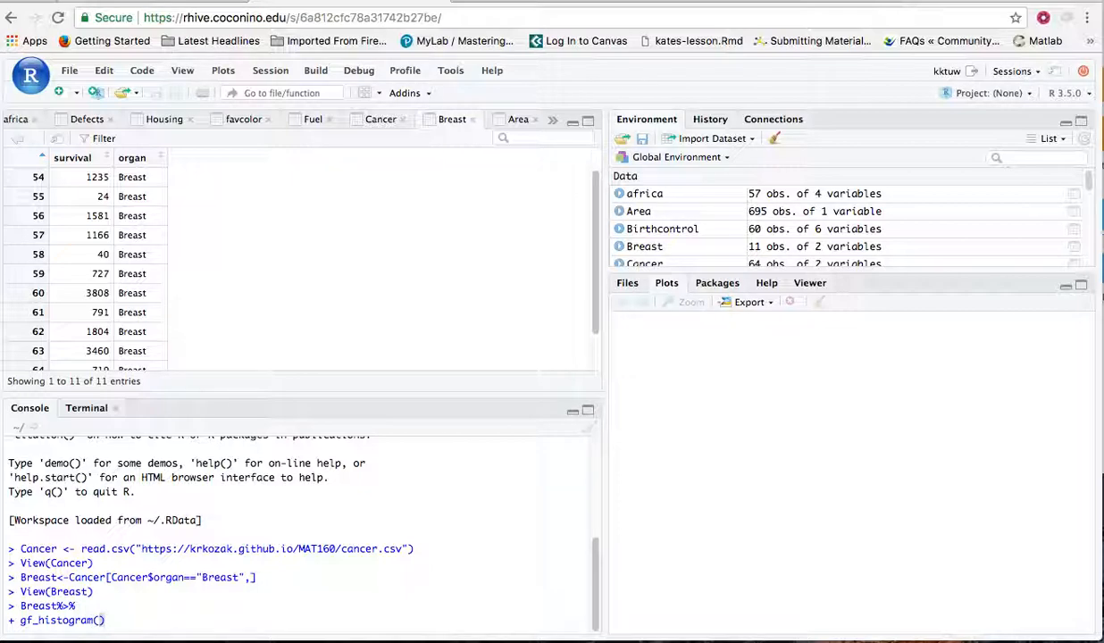
text(~survival)
key(Return)
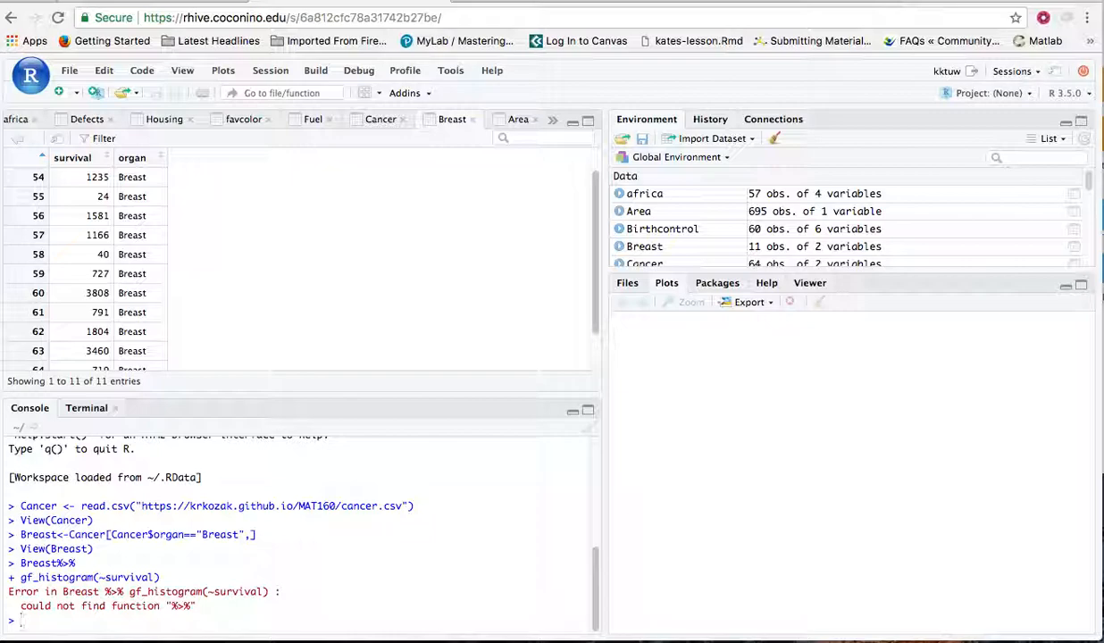
Load the ggformula, magrittr, mosaic, mosaicCore and mosaicData packages into the session
click(732, 288)
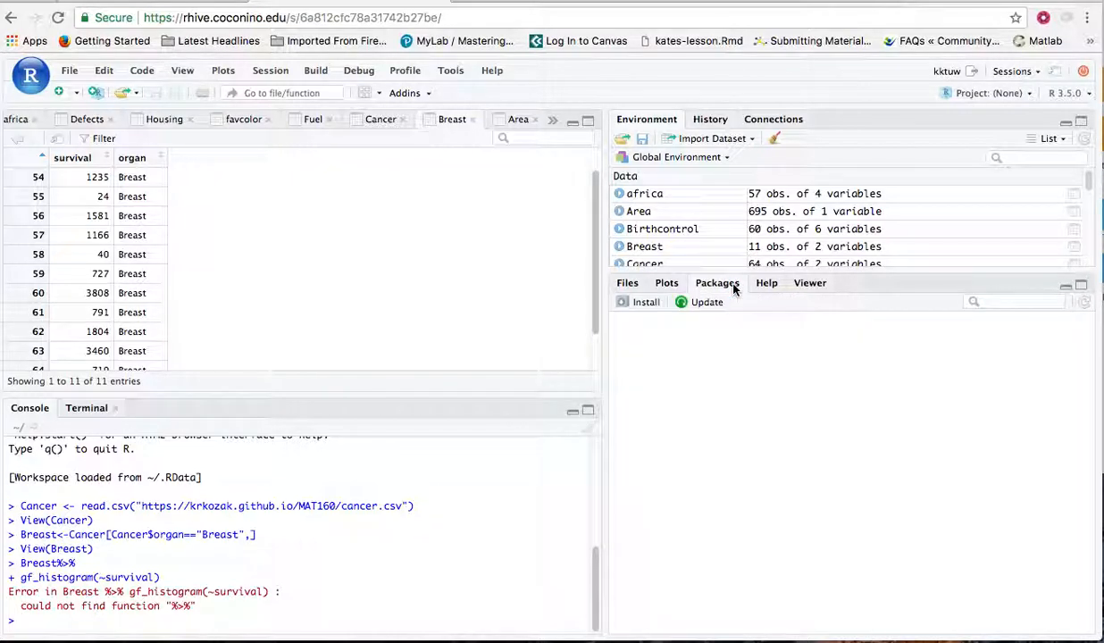
scroll(671, 534, down, 5)
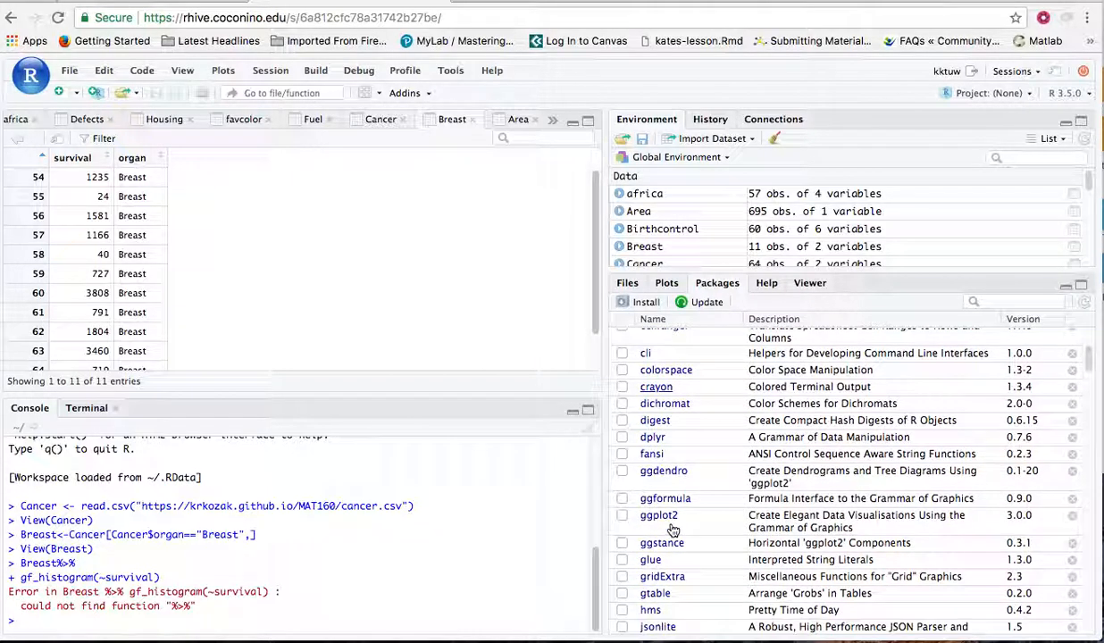
click(624, 499)
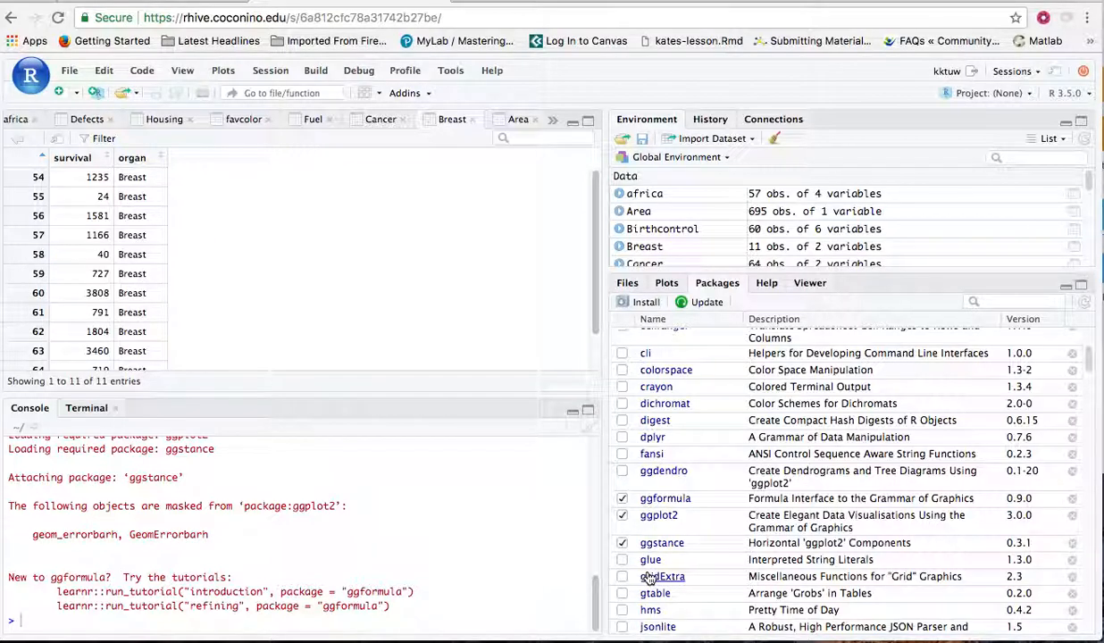
scroll(648, 576, down, 3)
scroll(647, 571, down, 6)
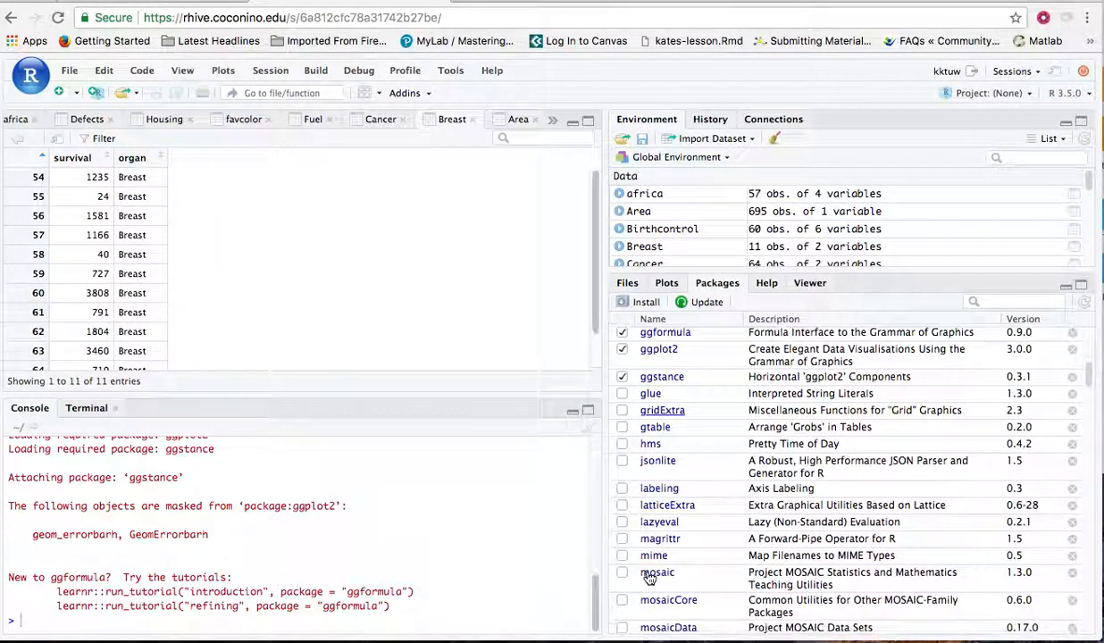
click(623, 535)
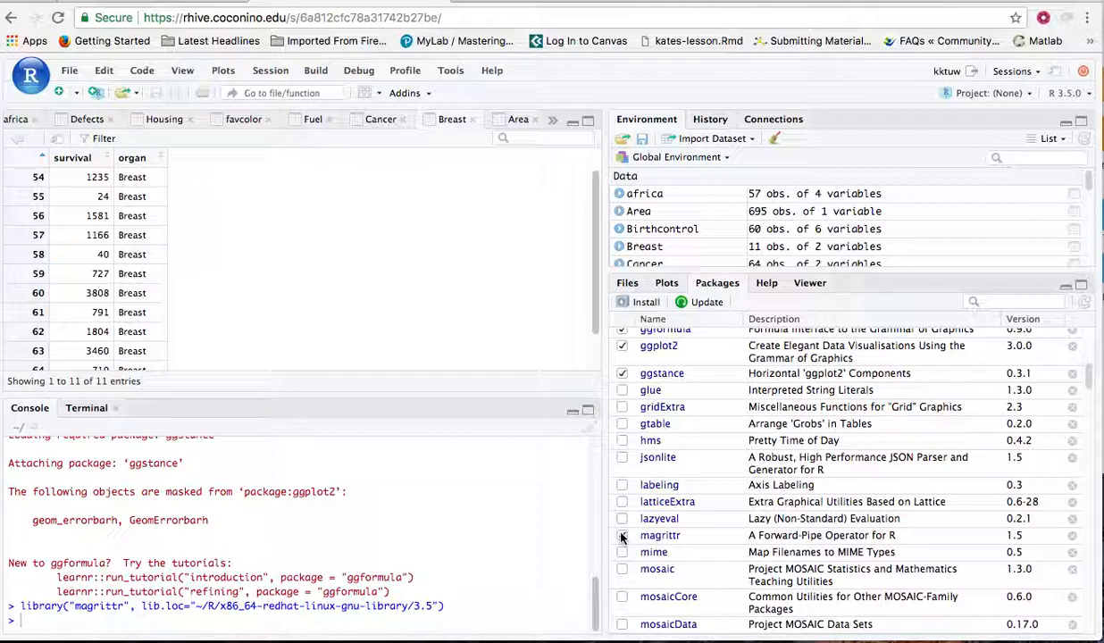
click(623, 569)
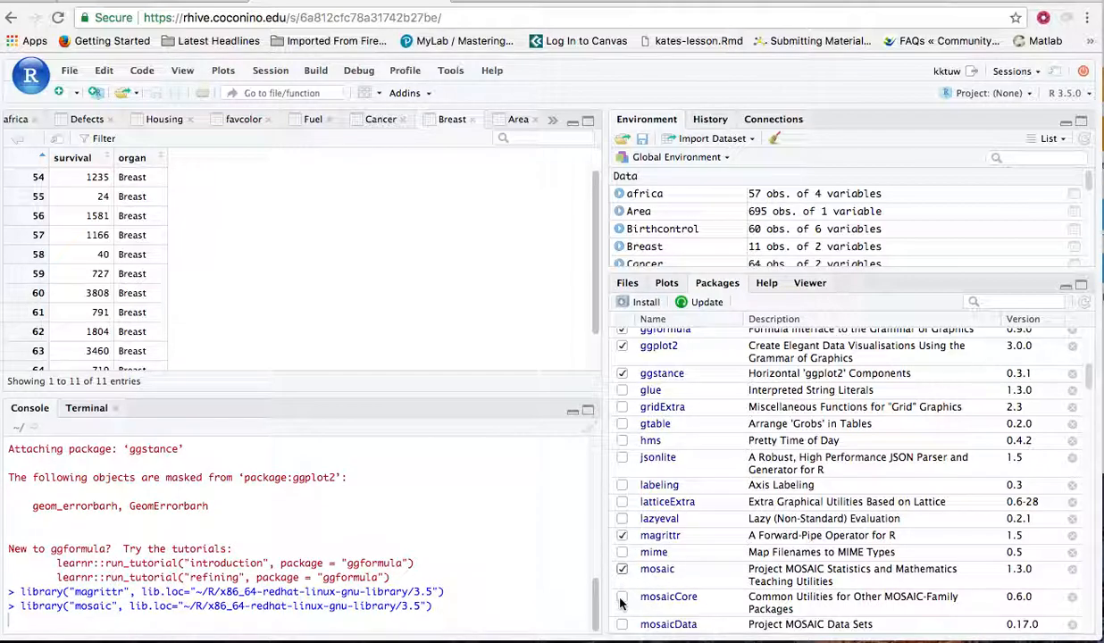
click(623, 624)
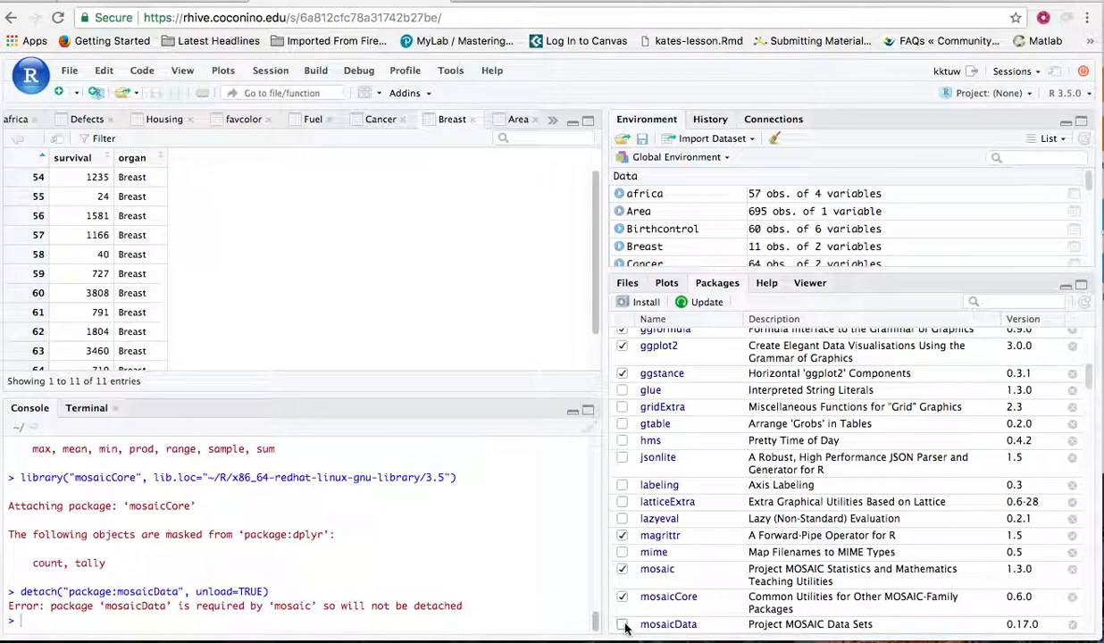
scroll(678, 578, down, 5)
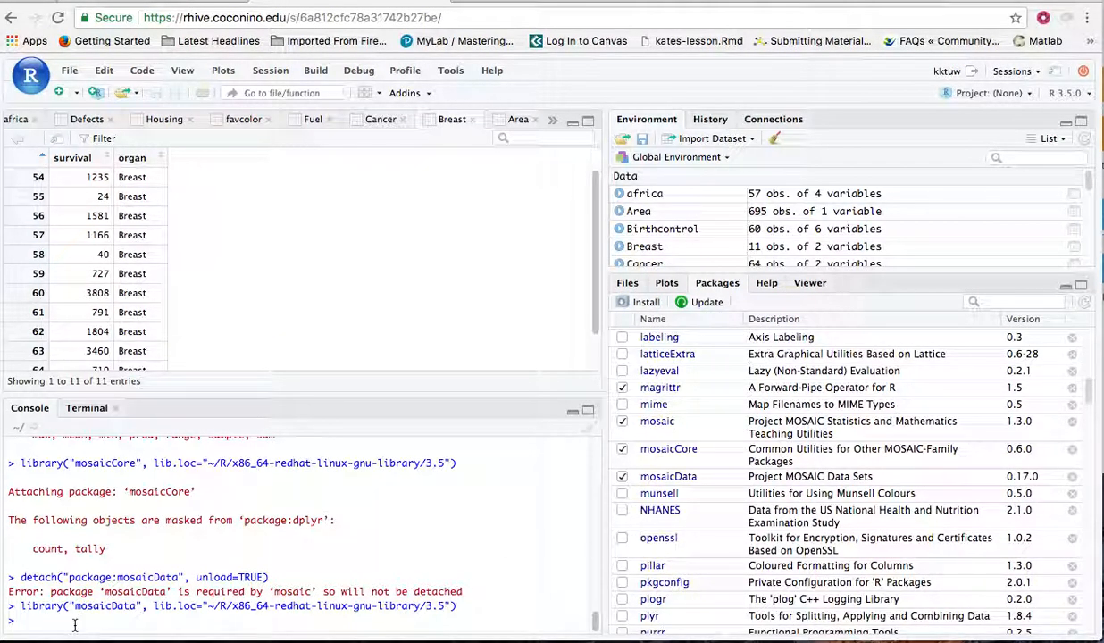
Rerun the two-line histogram command, piping Breast with %>% into gf_histogram(~survival)
key(Up)
key(Up)
key(Up)
key(Up)
key(Up)
key(Up)
key(Up)
key(Up)
key(Return)
key(Up)
key(Up)
key(Up)
key(Up)
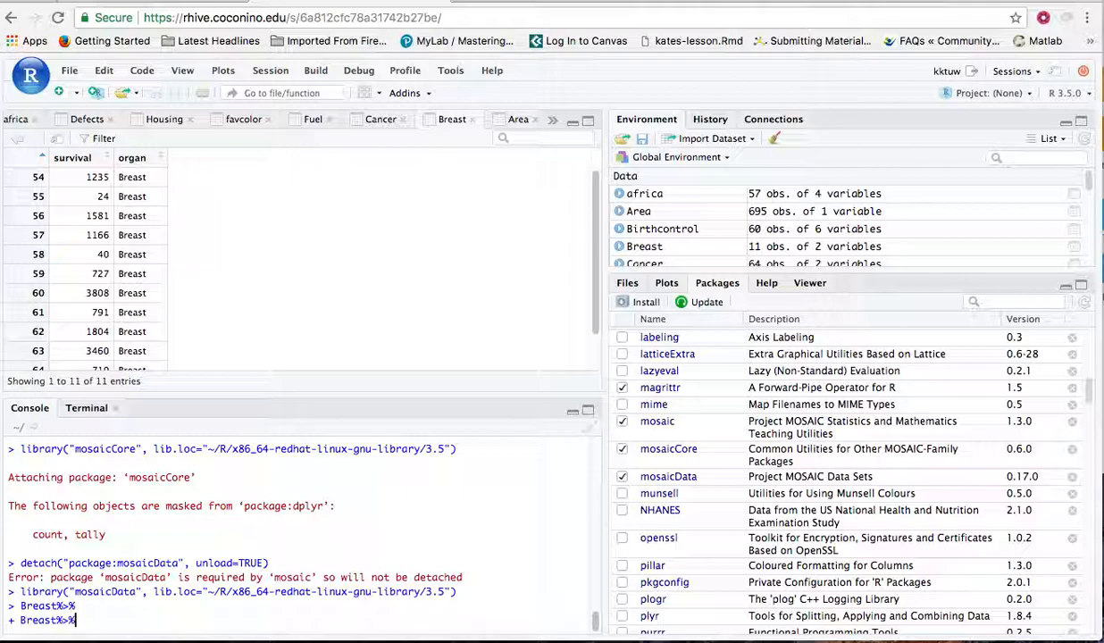
key(Up)
key(Up)
key(Up)
key(Up)
key(Up)
key(Up)
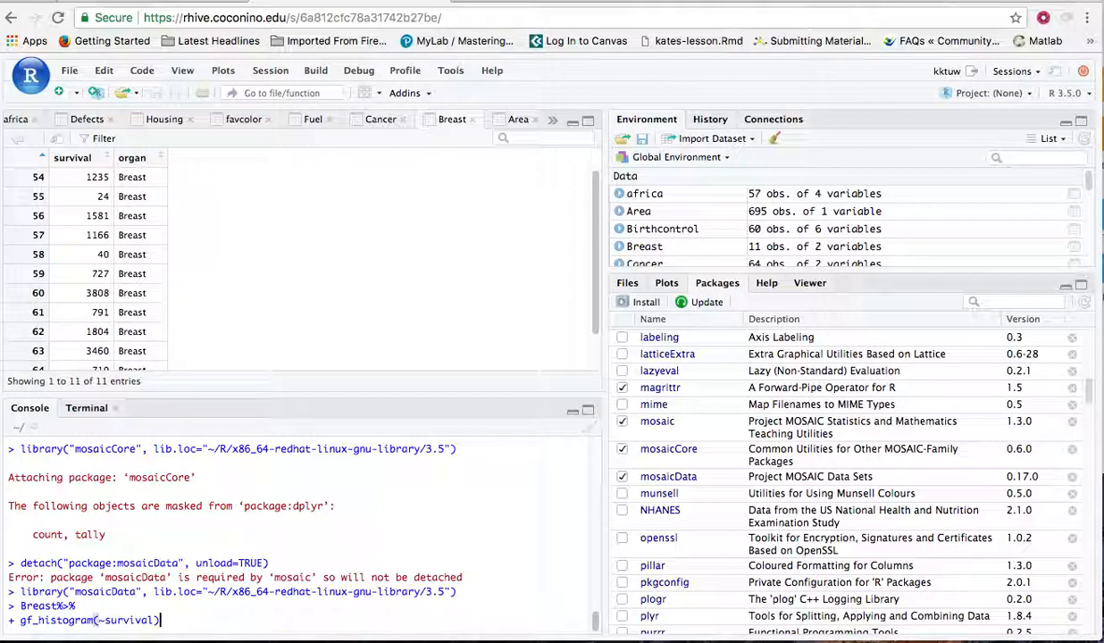
key(Return)
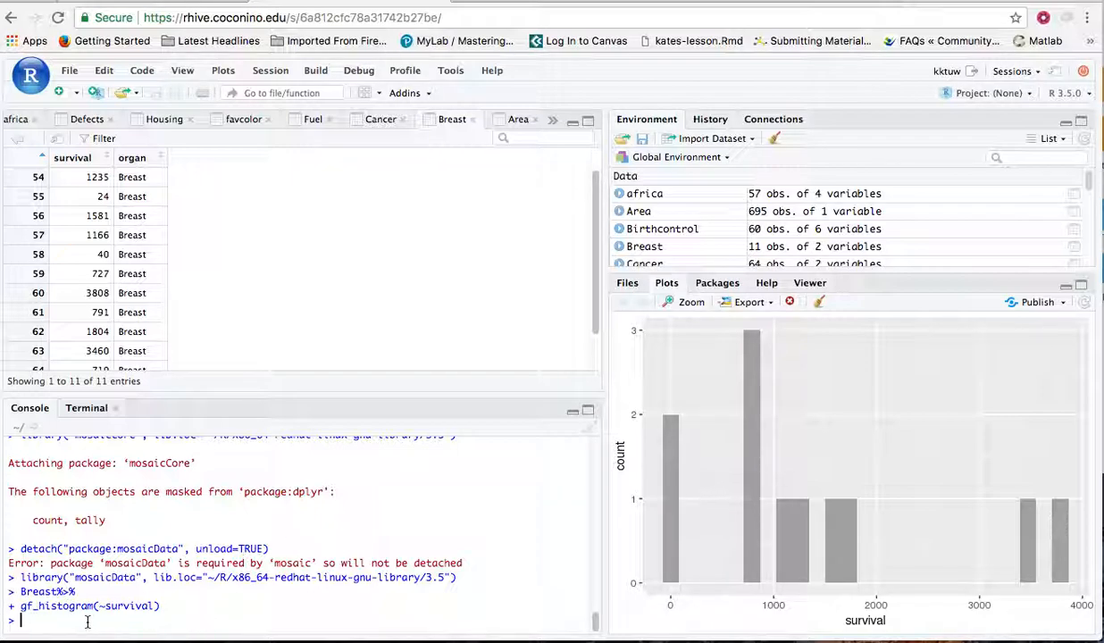
Draw a density plot of survival by piping Breast with %>% into gf_density(~survival)
text(f_de)
key(BackSpace)
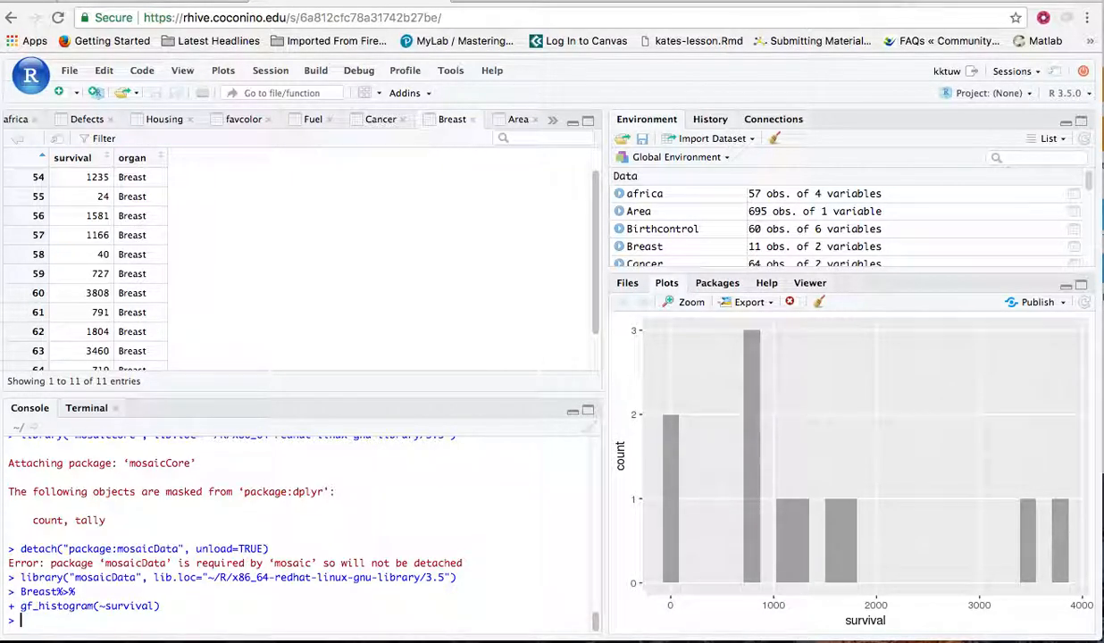
text(Breast)
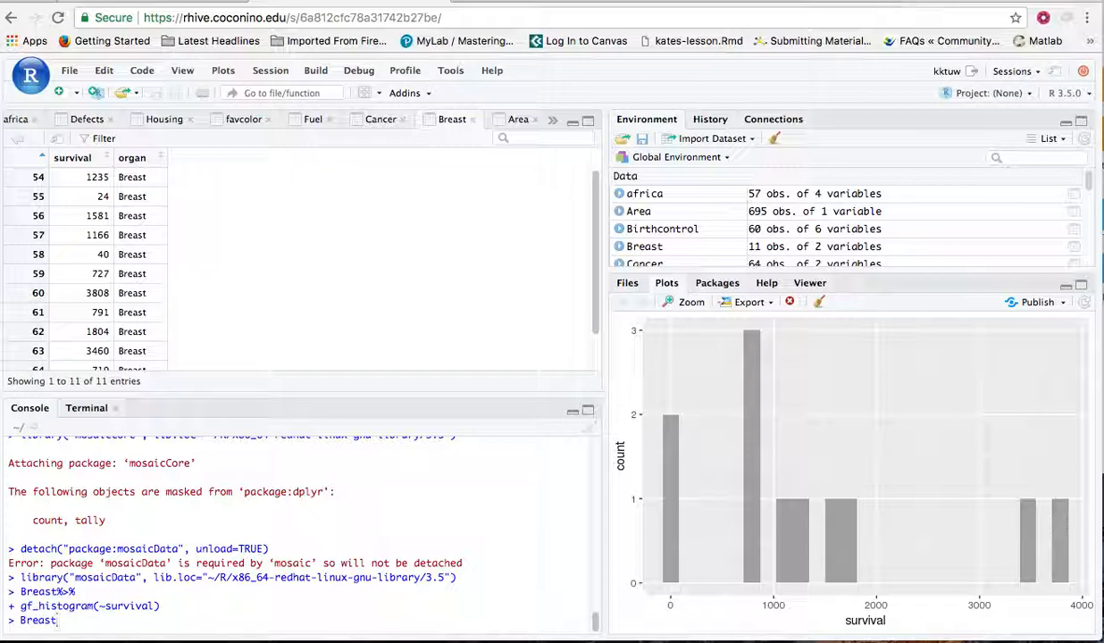
text(%>%)
key(Return)
text(gr)
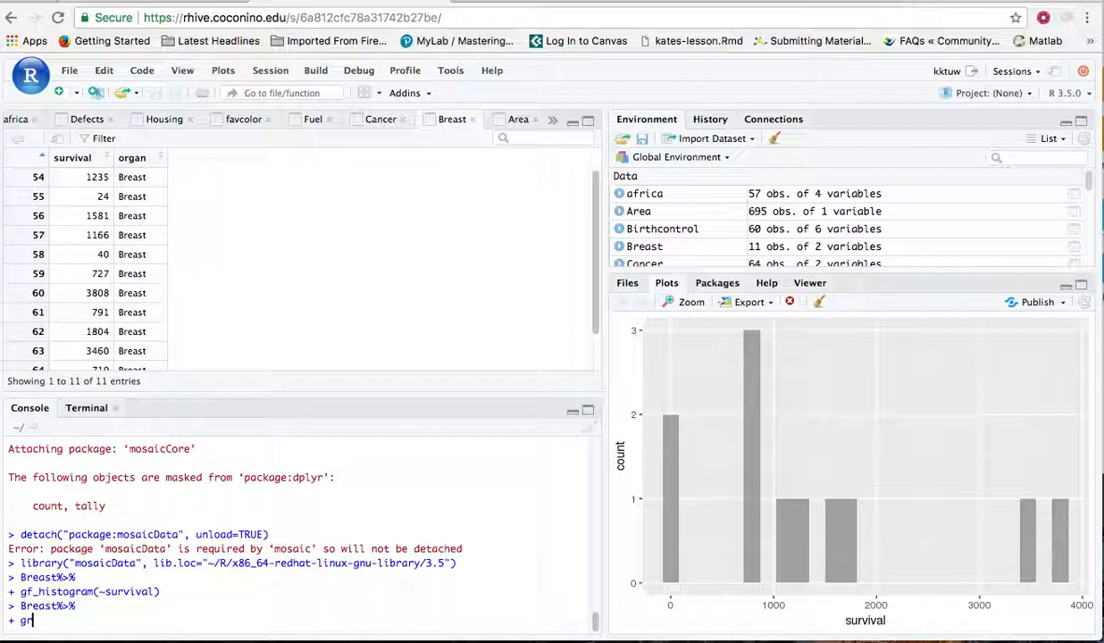
text(_de)
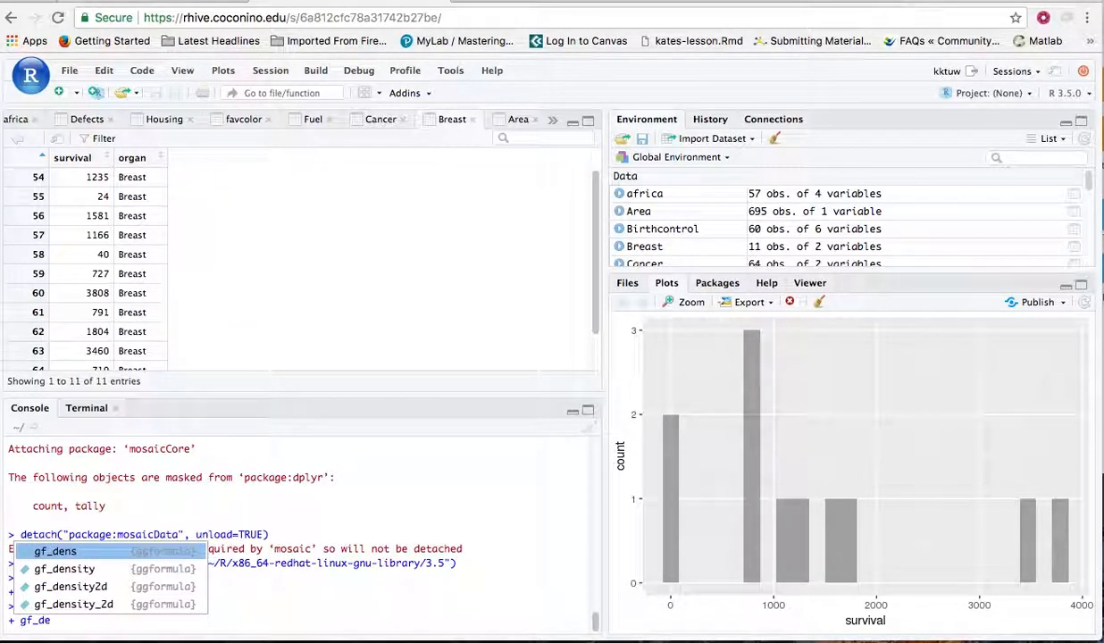
key(Down)
key(Return)
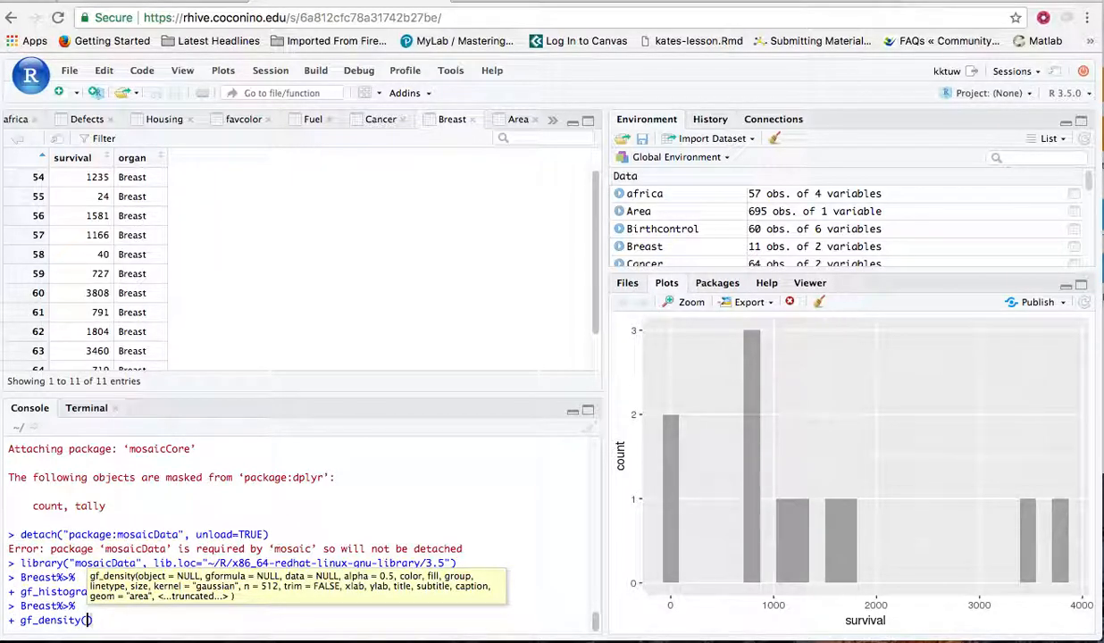
text(~survival)
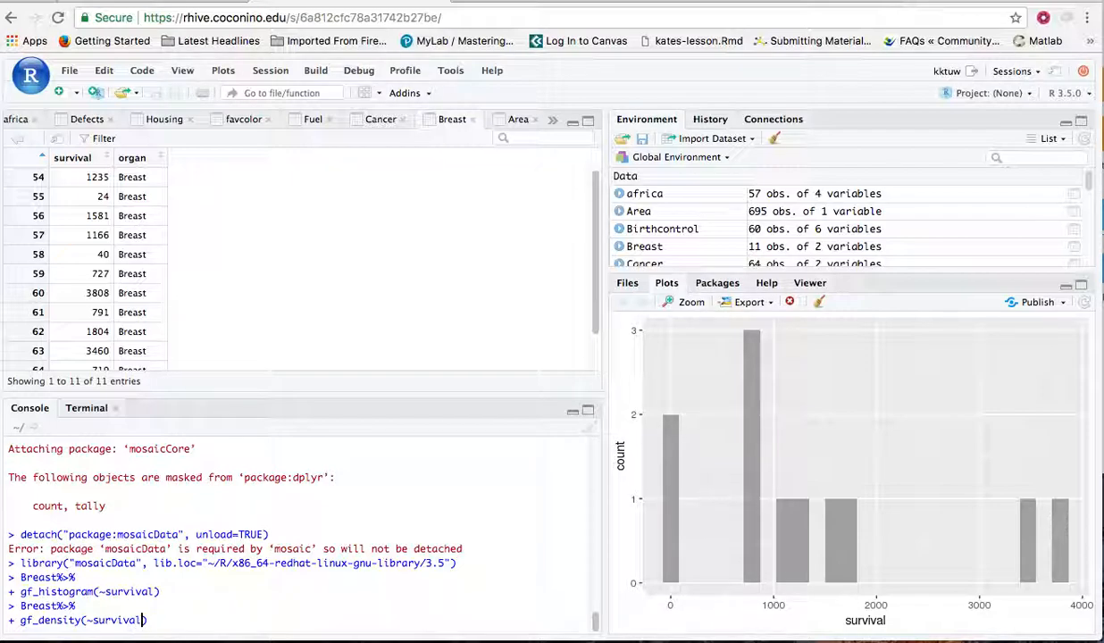
key(Return)
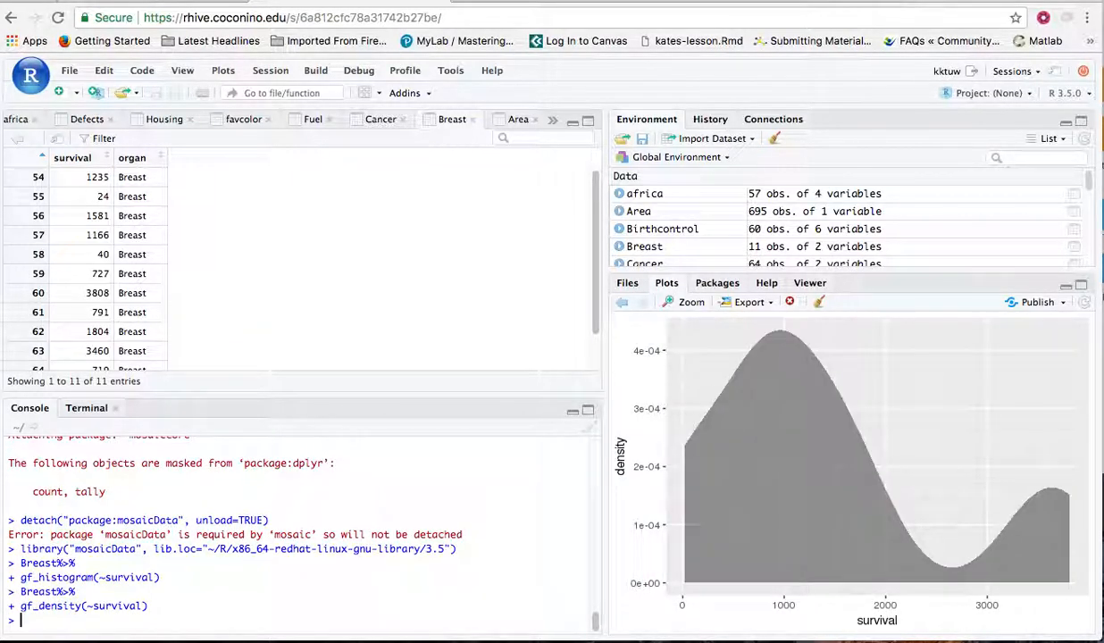
Redraw the Breast survival density plot with the title "Survival times for Breast Cancer"
key(Up)
key(Up)
key(Return)
key(Up)
key(Up)
key(Left)
text(, title=")
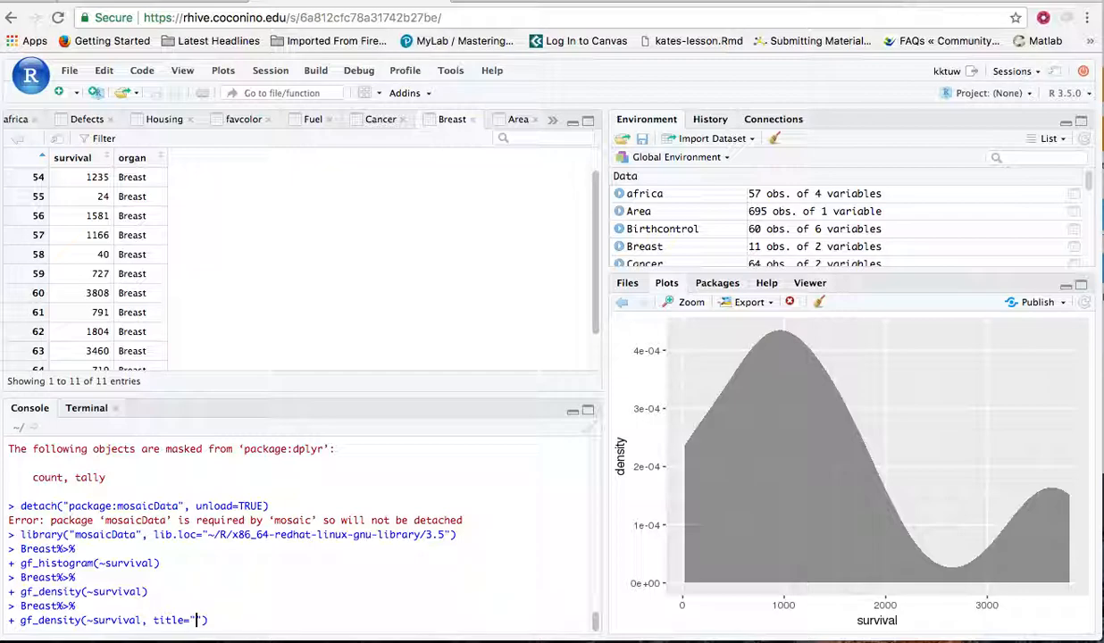
text(Density)
key(BackSpace)
key(BackSpace)
key(BackSpace)
key(BackSpace)
key(BackSpace)
key(BackSpace)
key(BackSpace)
key(BackSpace)
text(Surv)
text(ival times for )
text(Breast Canc)
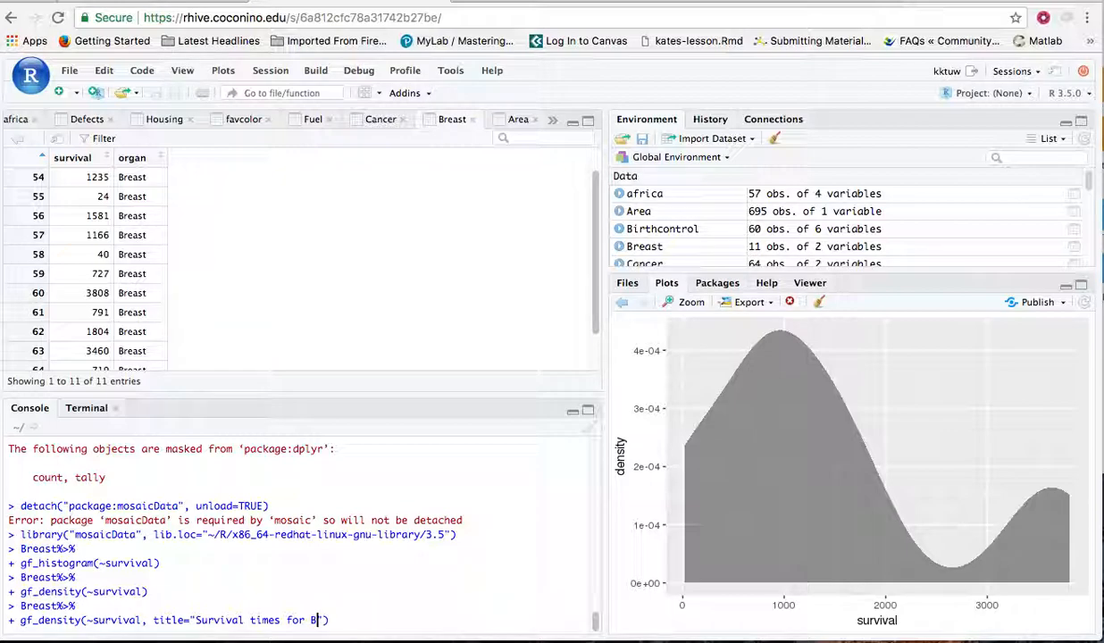
text(er)
key(Return)
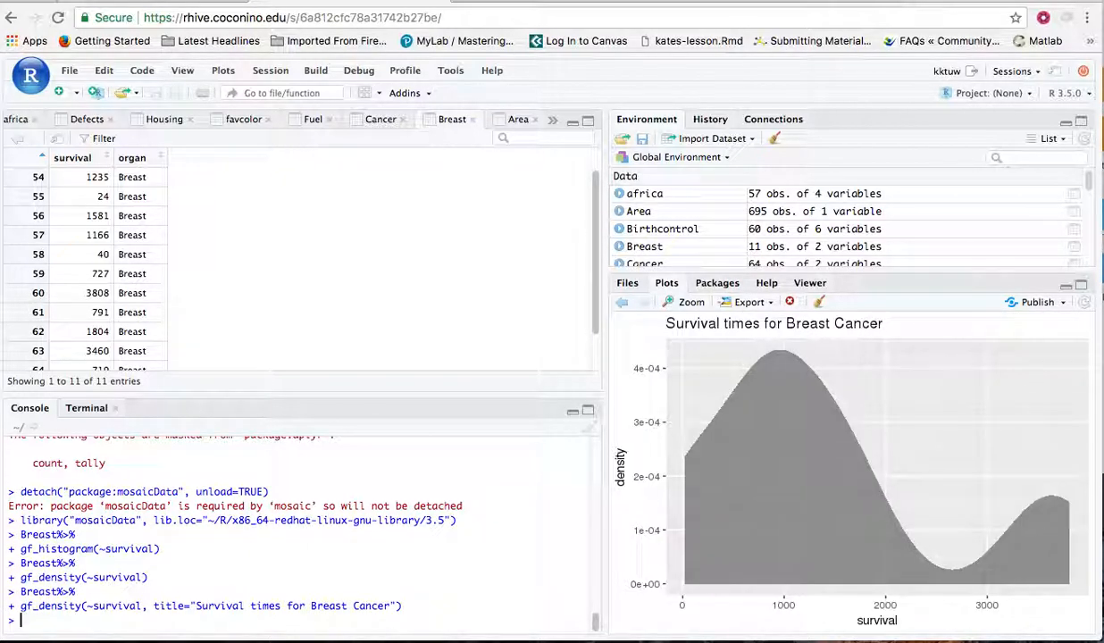